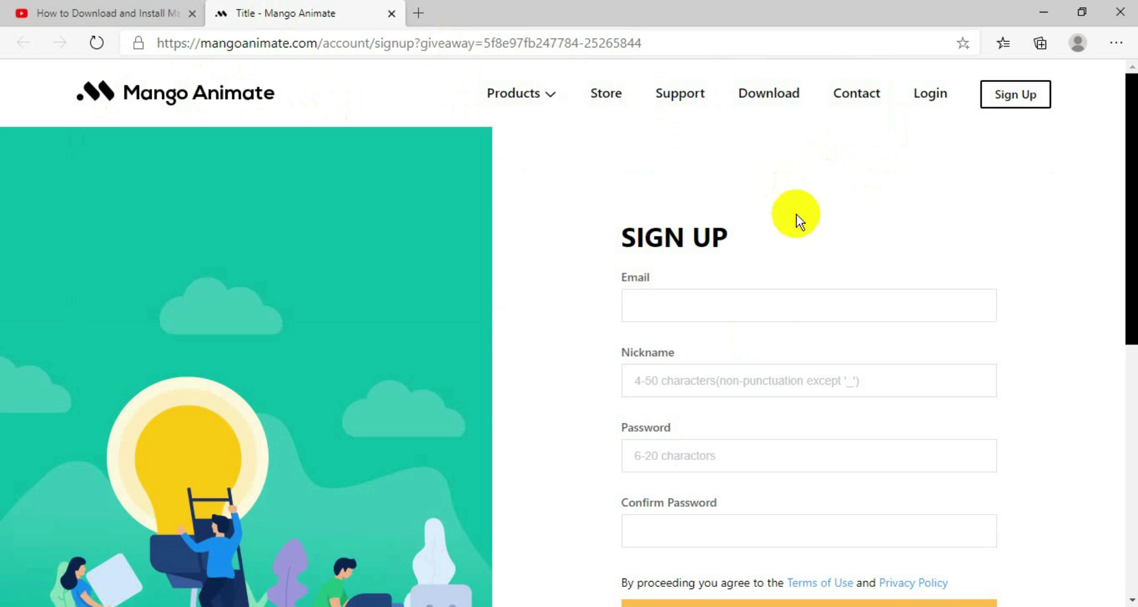
Step: Fill the sign-up form's e-mail field from autofill and enter a nickname
left_click(656, 302)
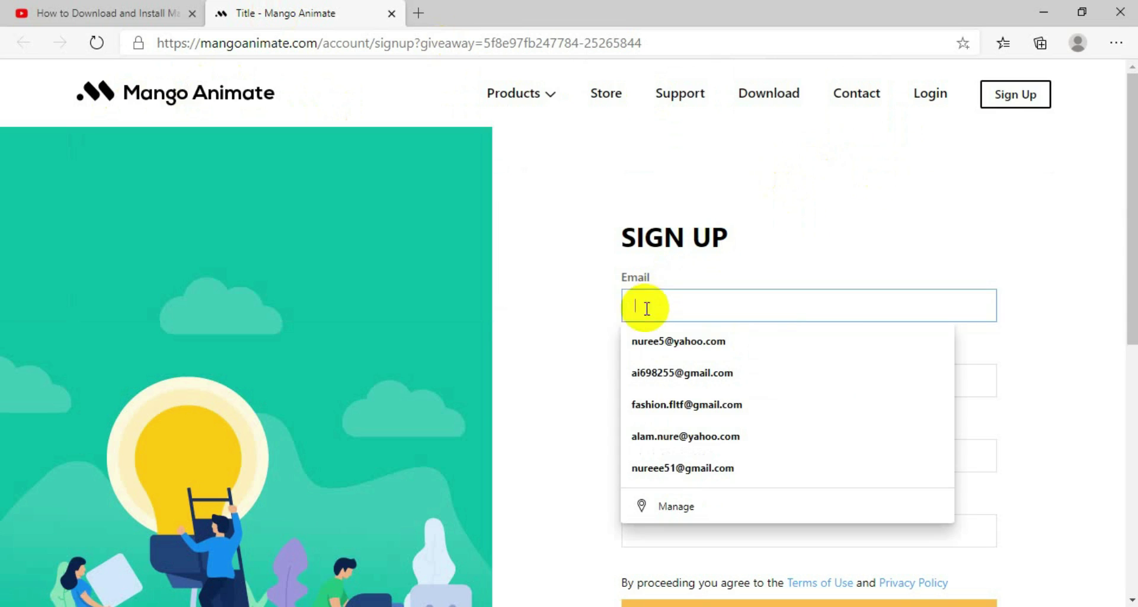
left_click(682, 334)
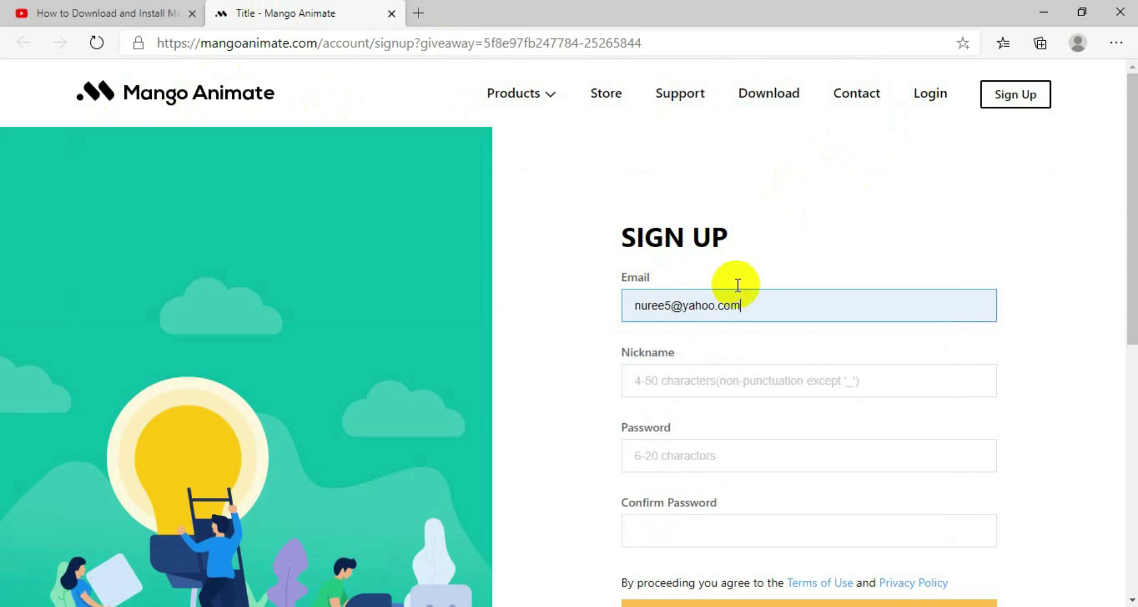
left_click(674, 387)
type("nure")
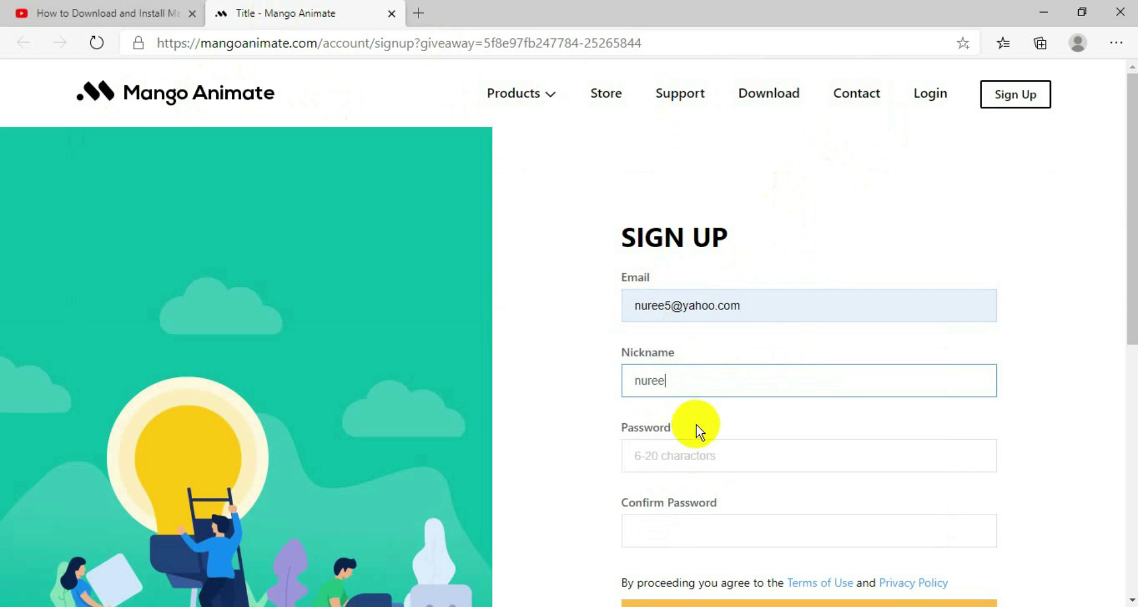
left_click(704, 462)
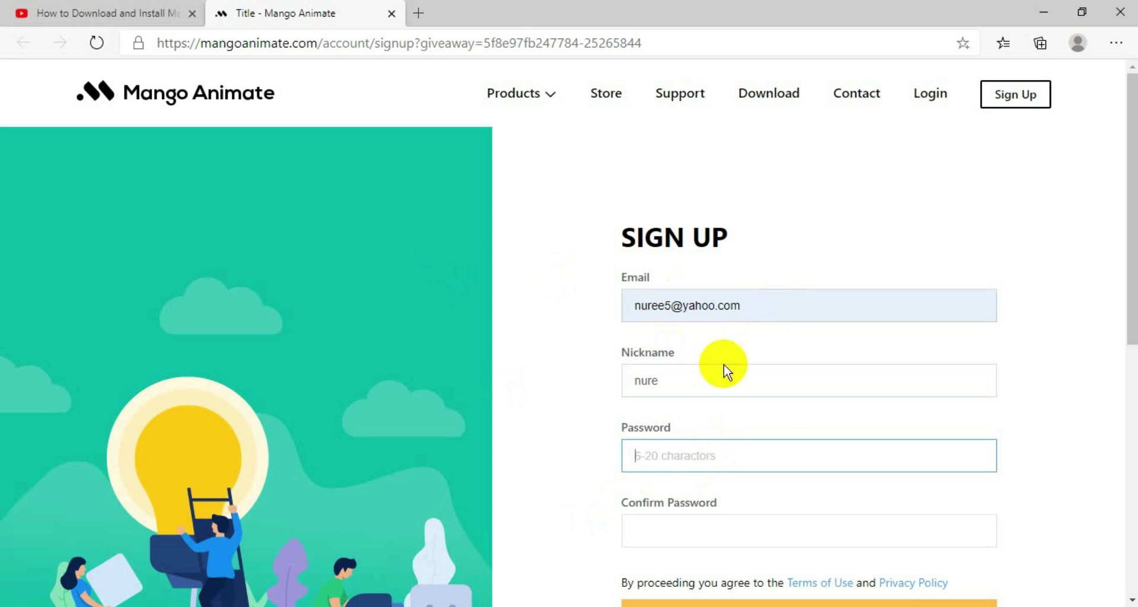
left_click(680, 386)
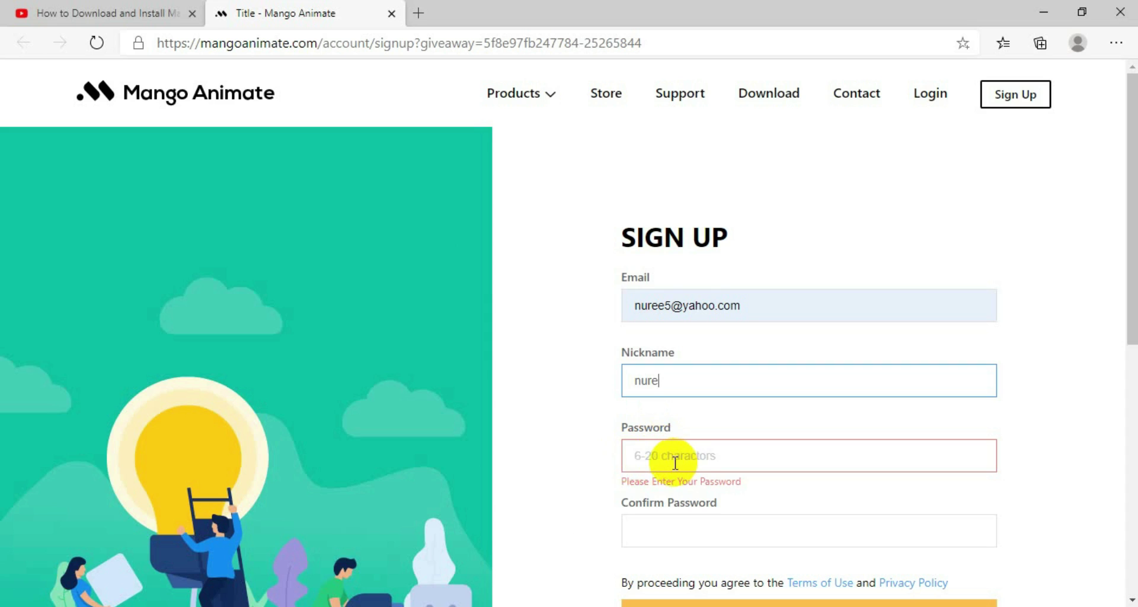
Step: Enter the password, confirm it, and submit the sign-up form
left_click(650, 460)
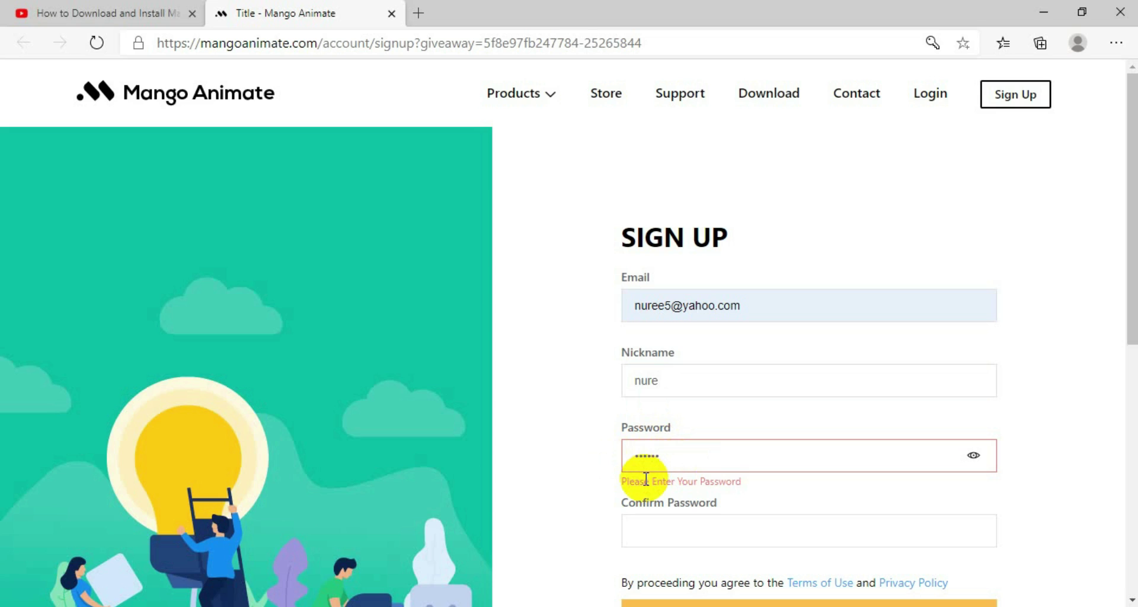
left_click(712, 517)
type("12")
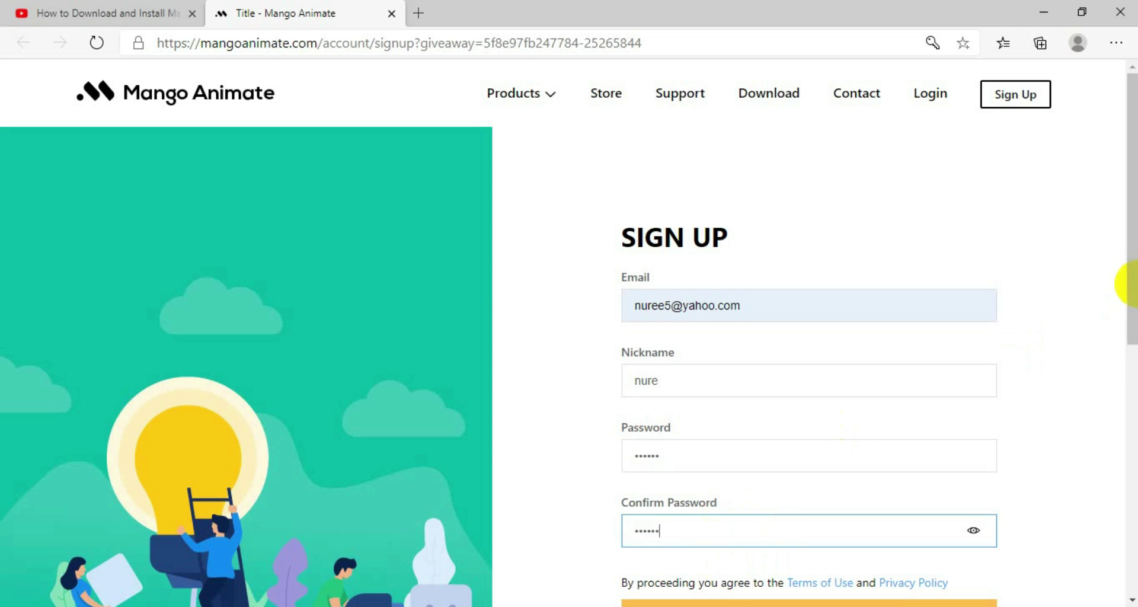
left_click(1134, 330)
left_click_drag(1132, 279, 1132, 389)
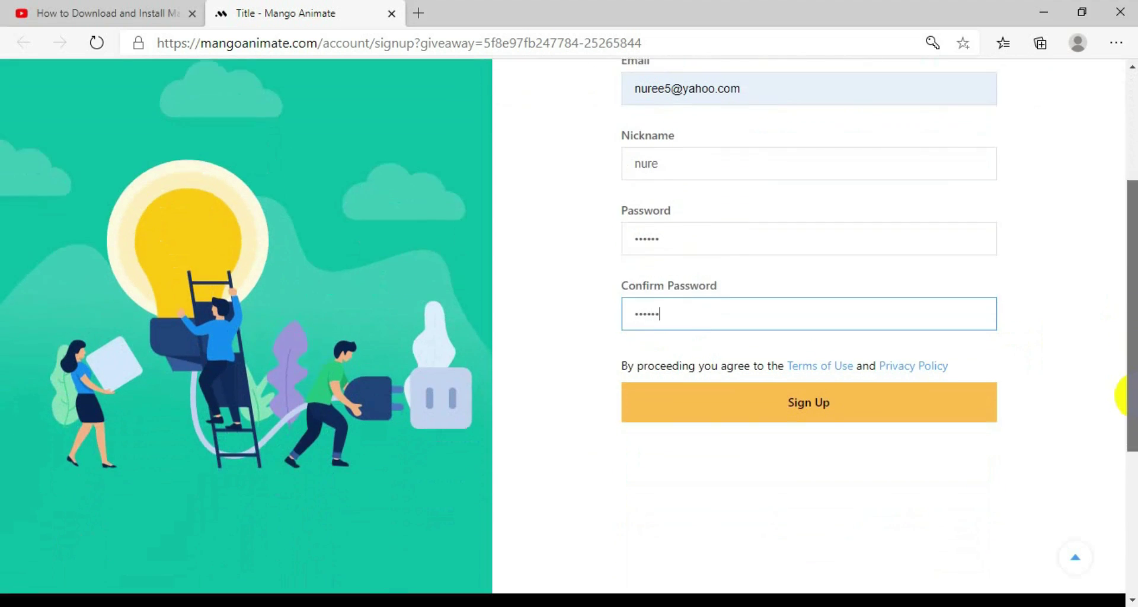
left_click(818, 397)
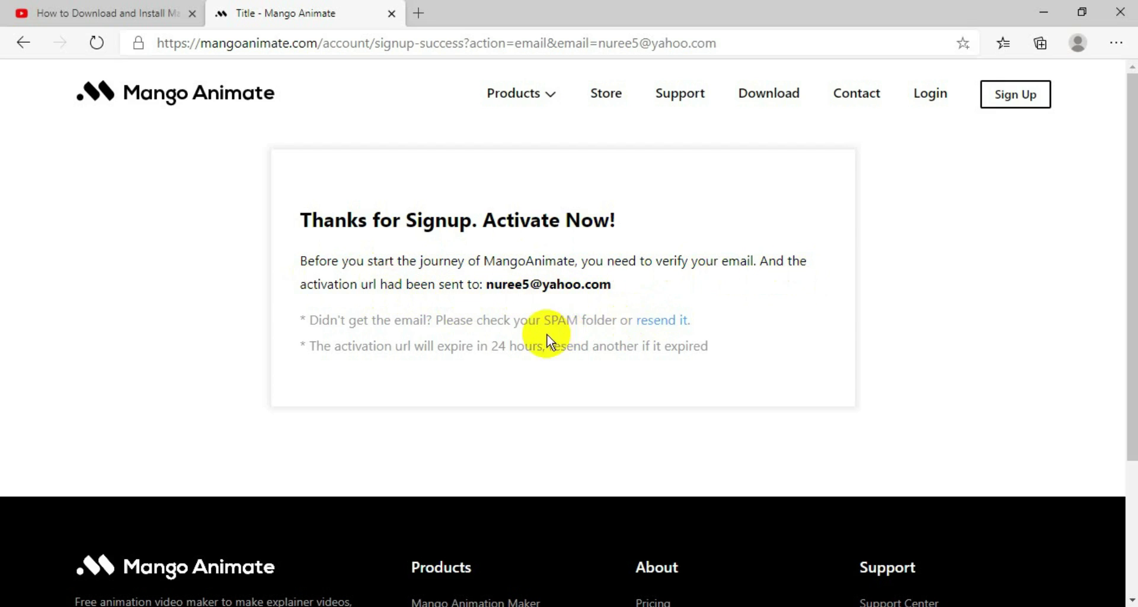
Step: Request the activation e-mail again and open Yahoo Mail in a new tab
left_click(656, 321)
left_click_drag(657, 321, 693, 323)
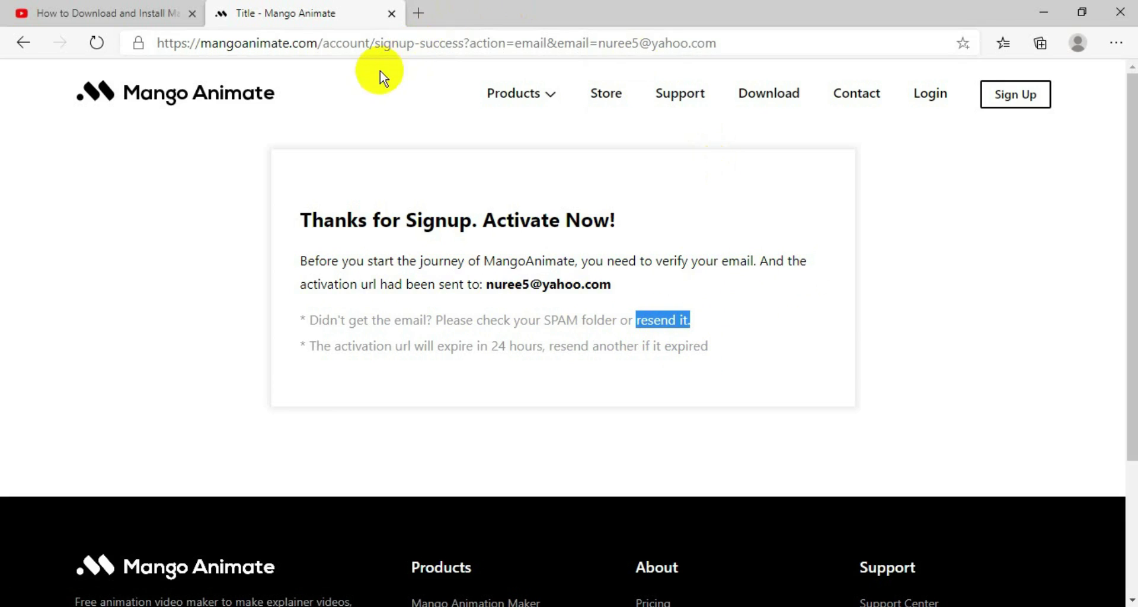
left_click(419, 13)
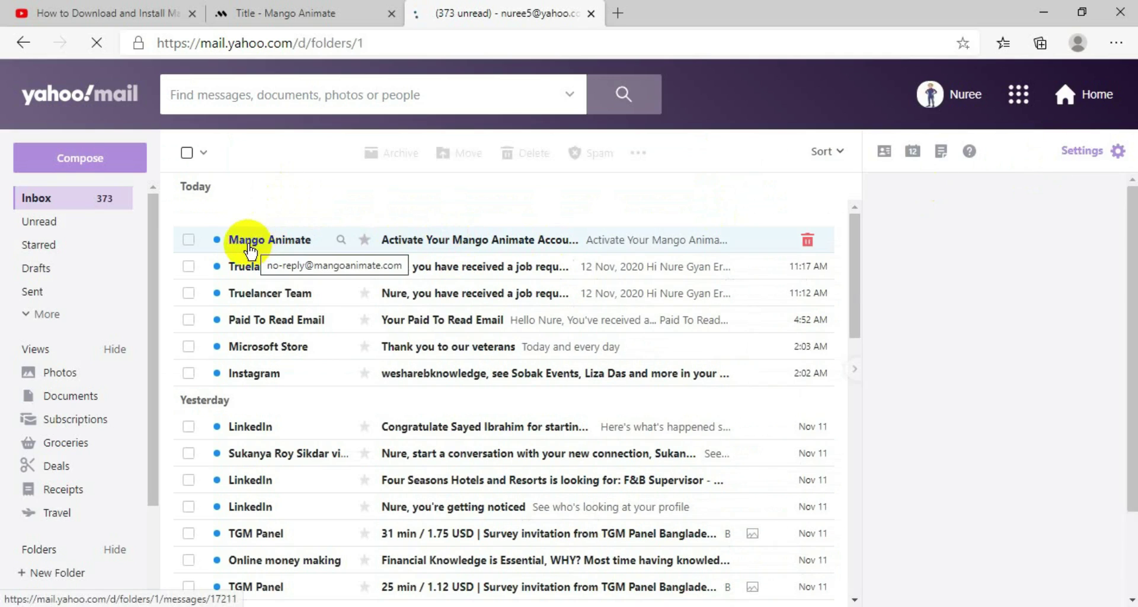
Step: Open the 'Activate Your Mango Animate Account' e-mail and activate the account from it
left_click(460, 243)
scroll(846, 407, "down", 1)
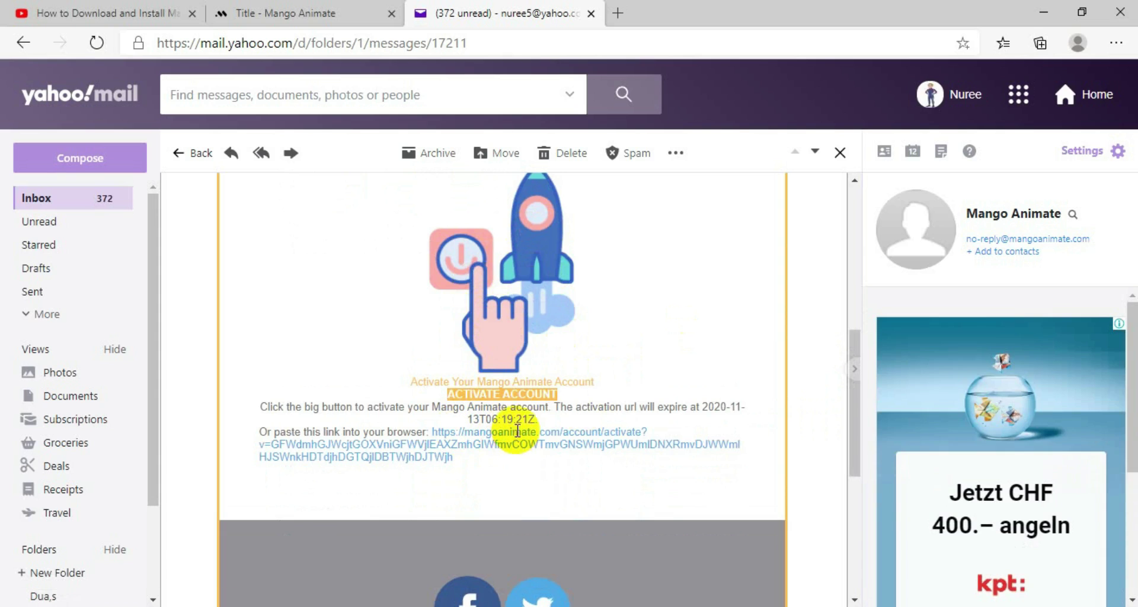
left_click(519, 402)
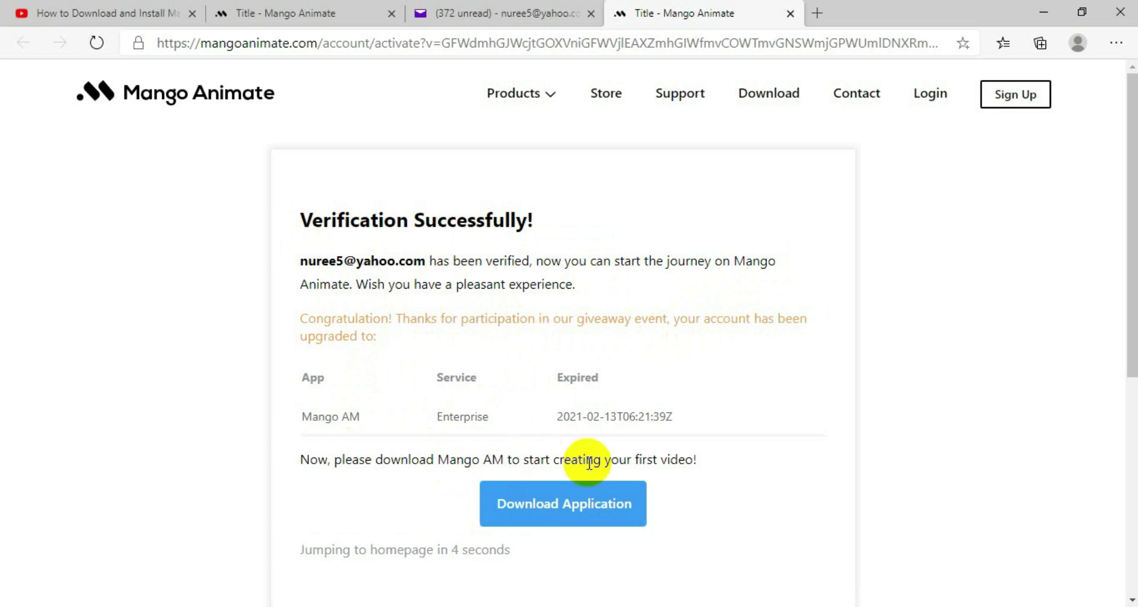
Step: Download the 64-bit animation_video_maker_2.7.9 installer and open the Downloads folder
left_click_drag(1131, 261, 1131, 331)
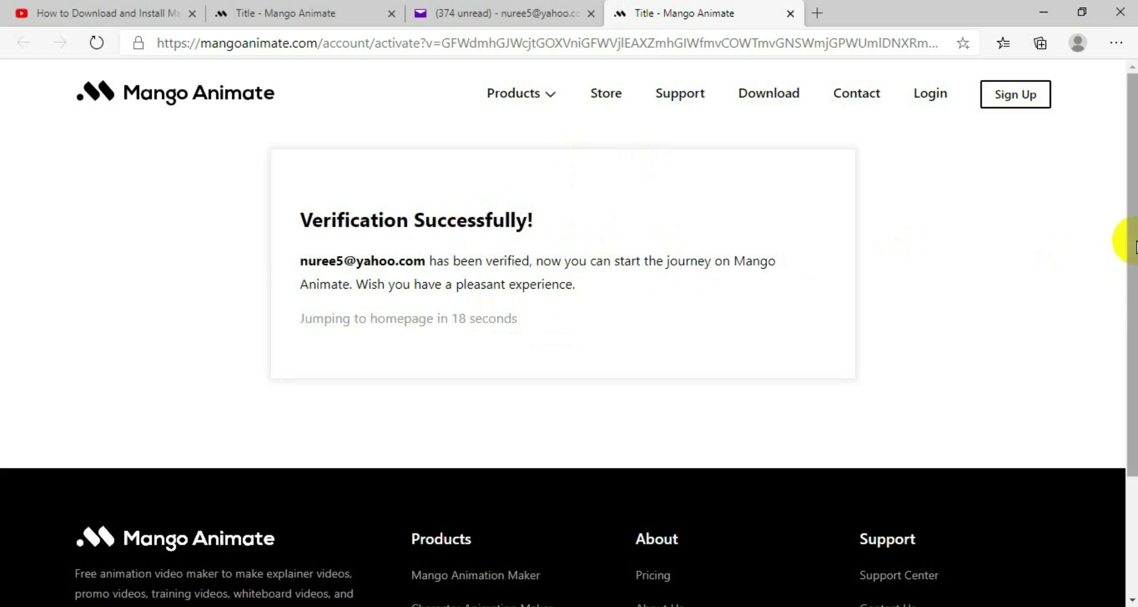
left_click(775, 105)
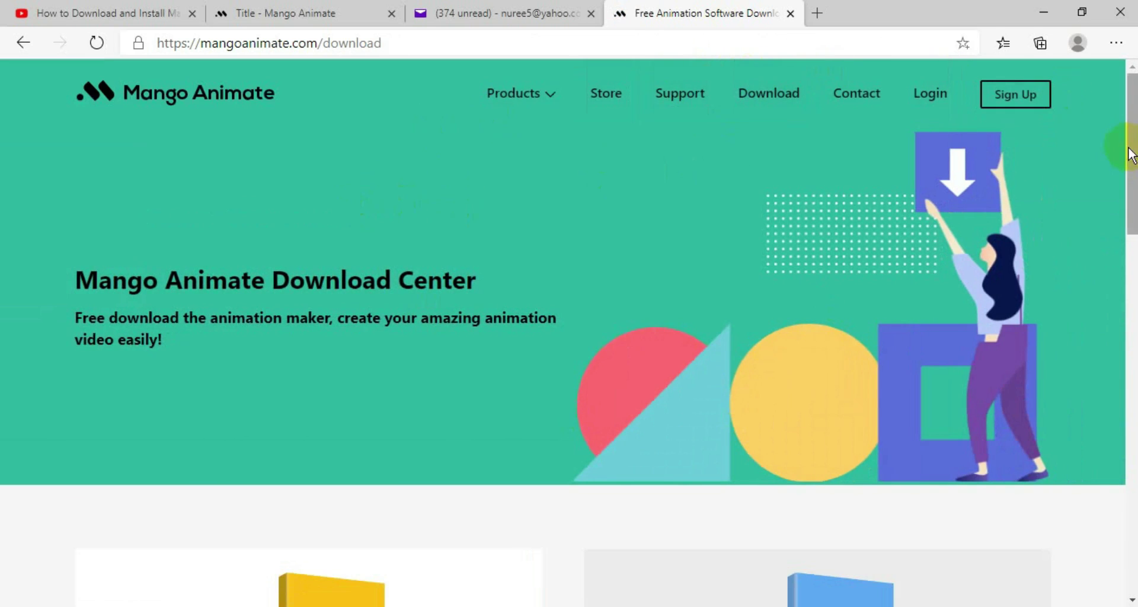
left_click_drag(1133, 127, 1128, 261)
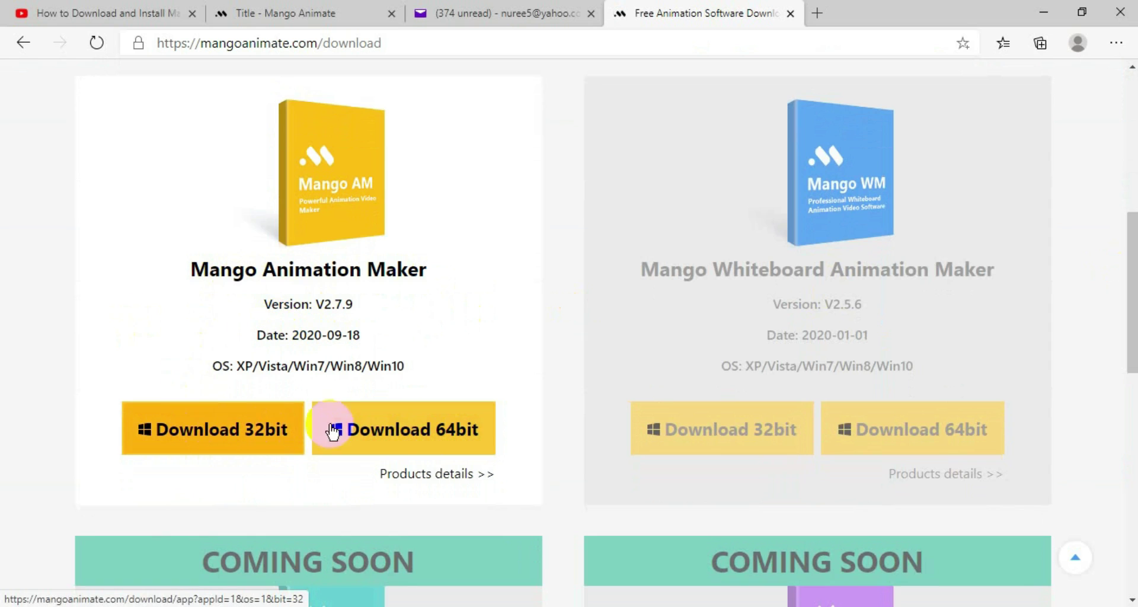
left_click(409, 439)
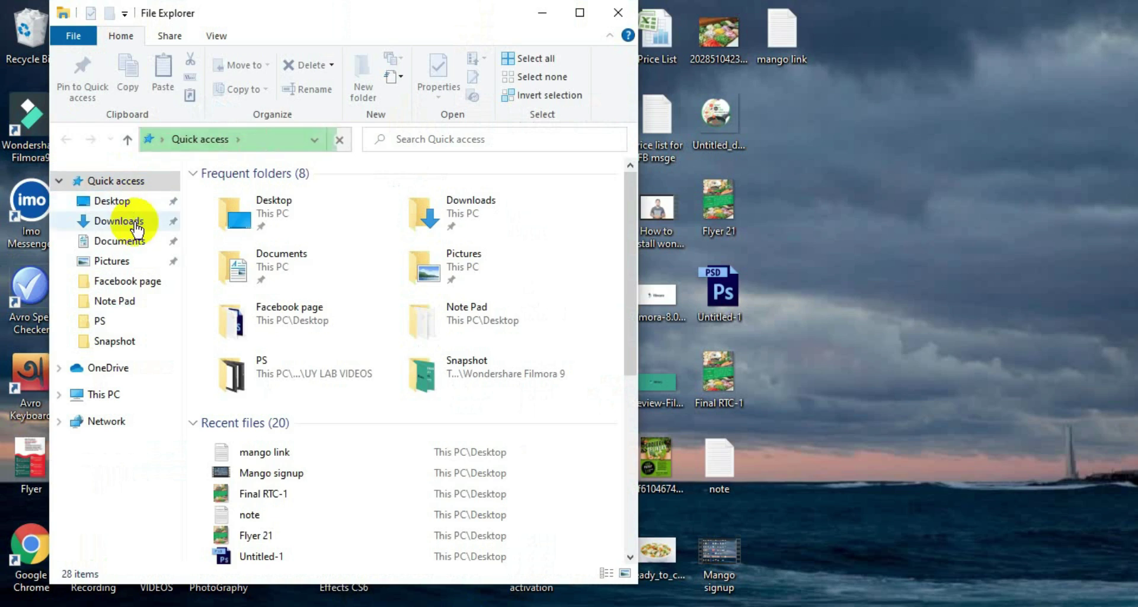
left_click(127, 224)
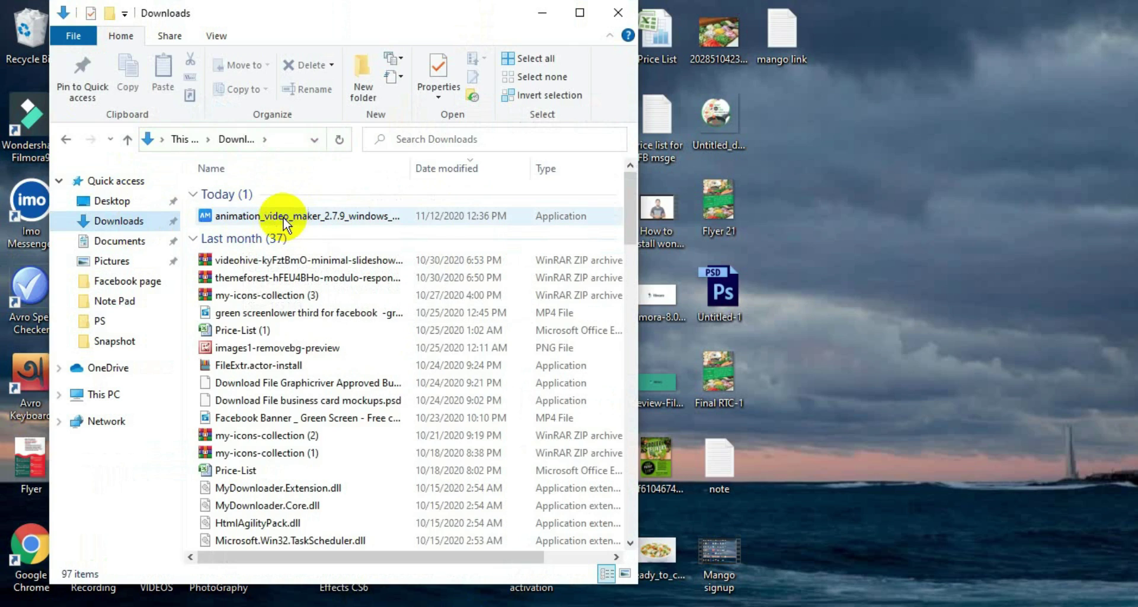
Step: Run the animation_video_maker_2.7.9 installer past the security warning and reveal its setup wizard
double_click(351, 217)
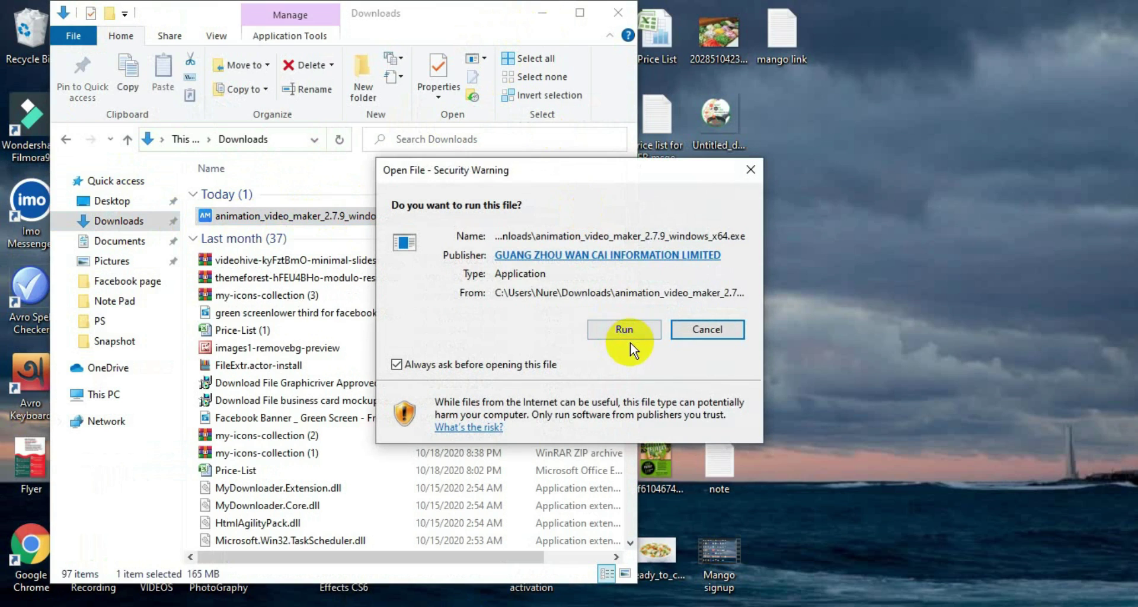
left_click_drag(605, 178, 689, 178)
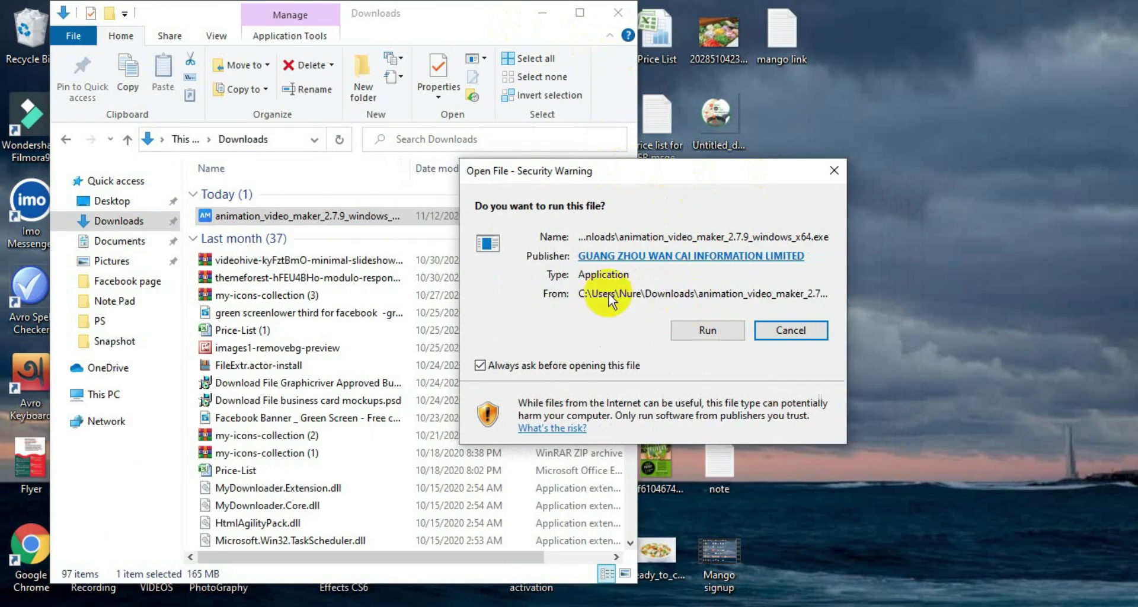
left_click(701, 332)
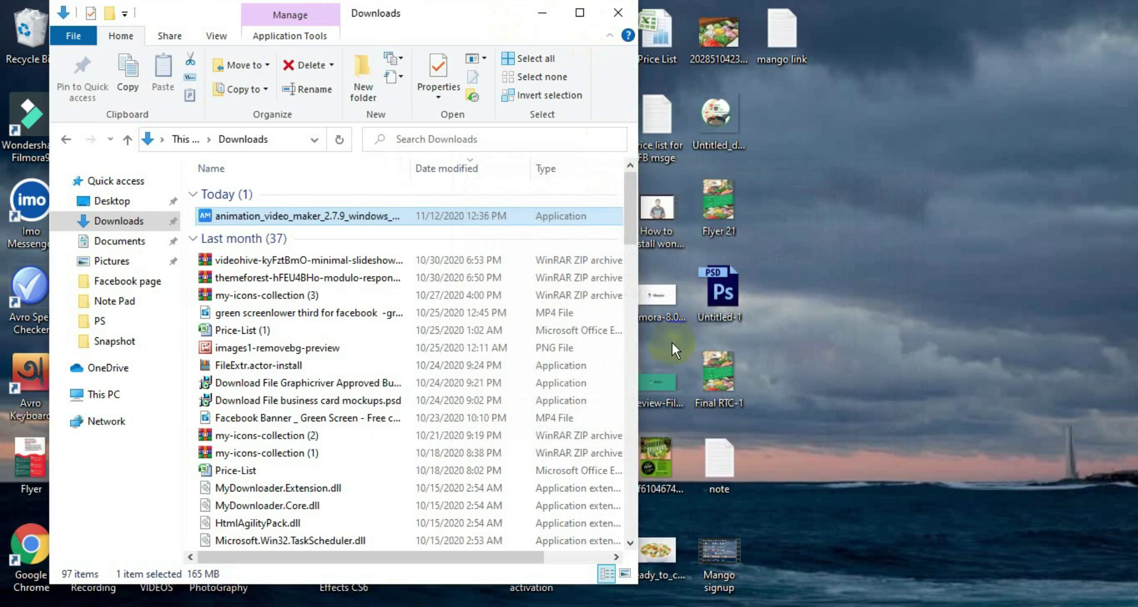
left_click(538, 18)
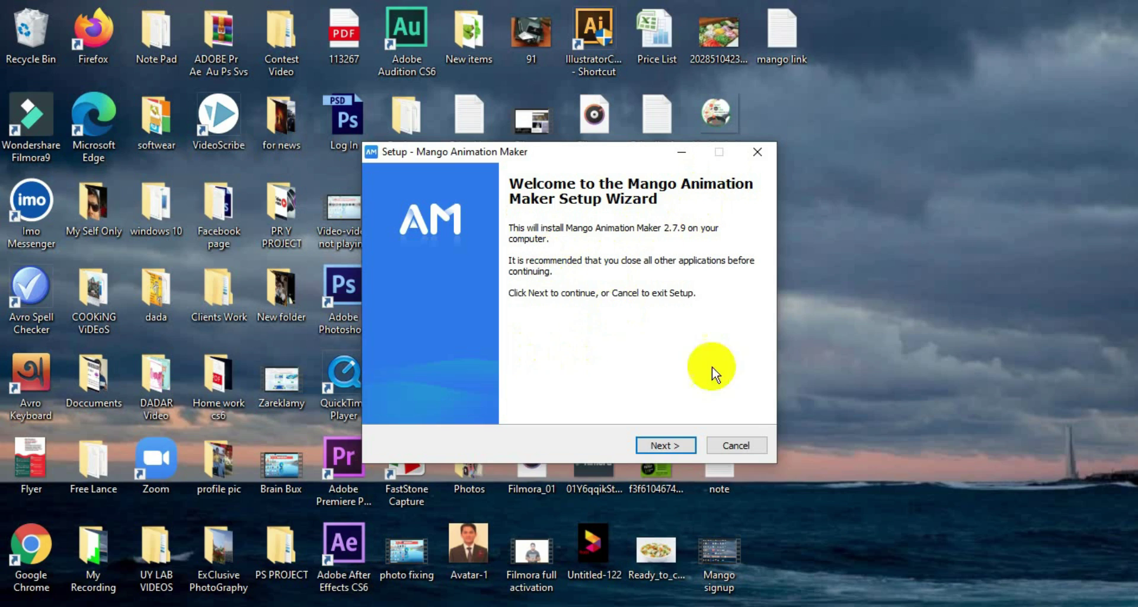
Step: Accept the license, keep the default folder, Start Menu, shortcut and taskbar pin, install, and launch
left_click(675, 446)
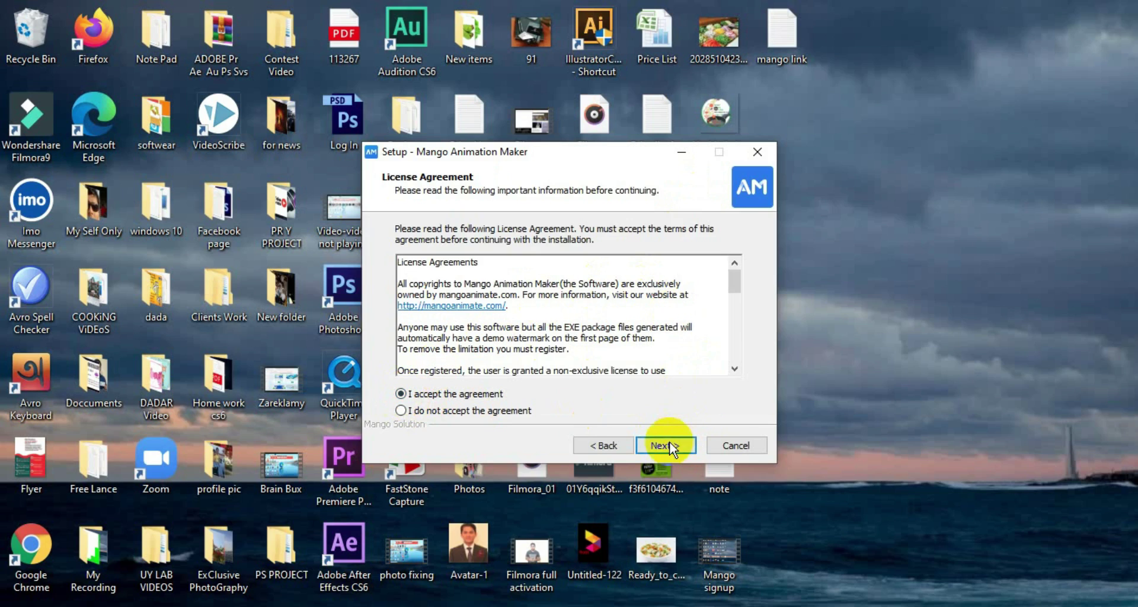
left_click(667, 445)
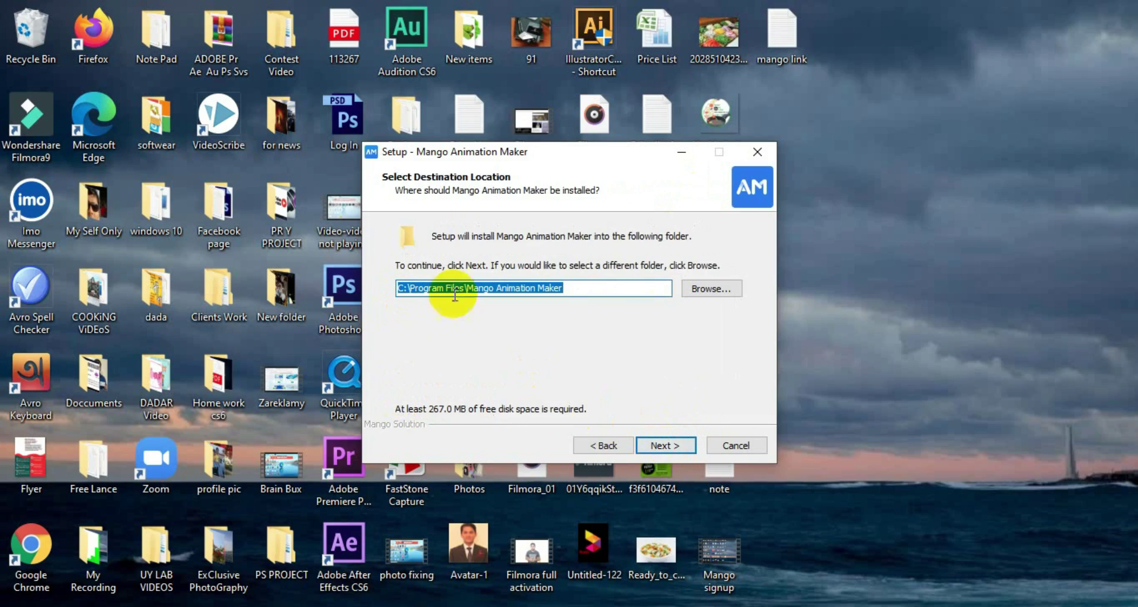
left_click(665, 444)
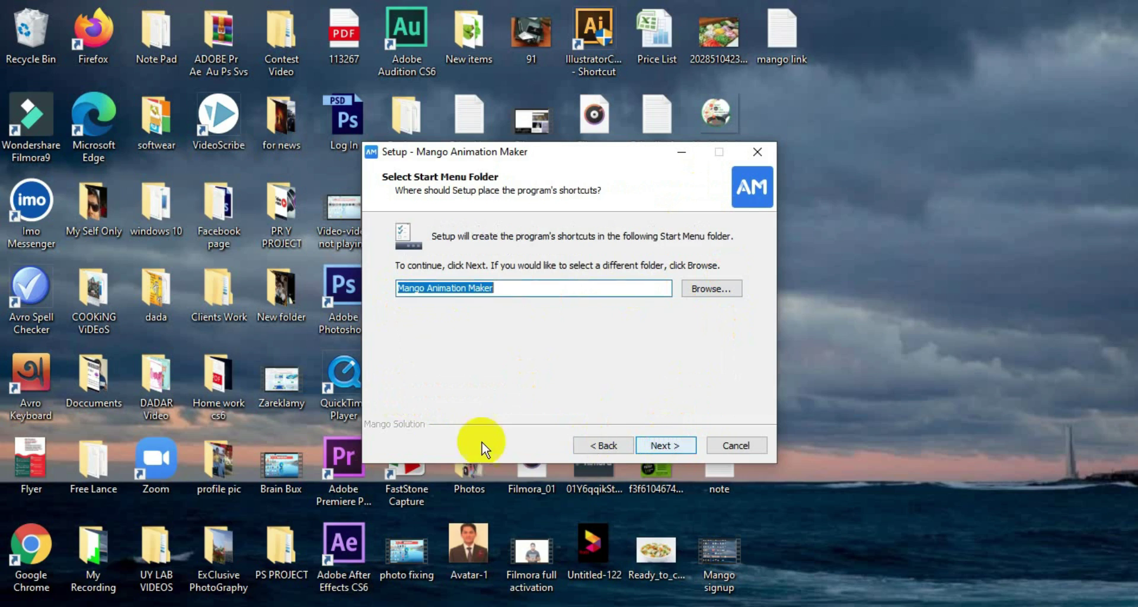
left_click(663, 445)
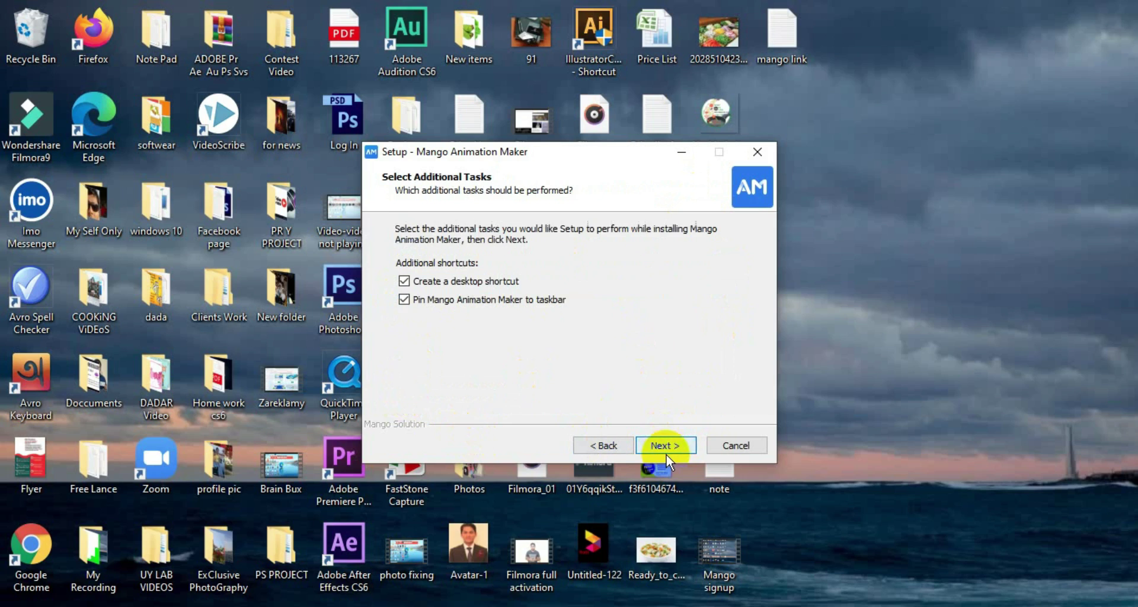
left_click(655, 445)
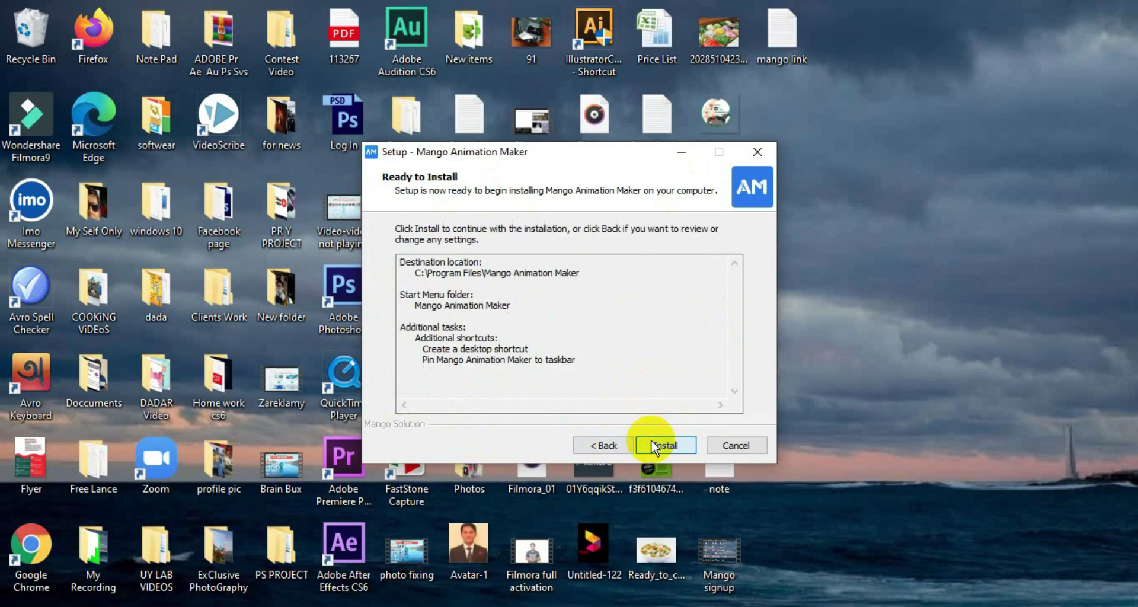
left_click(667, 445)
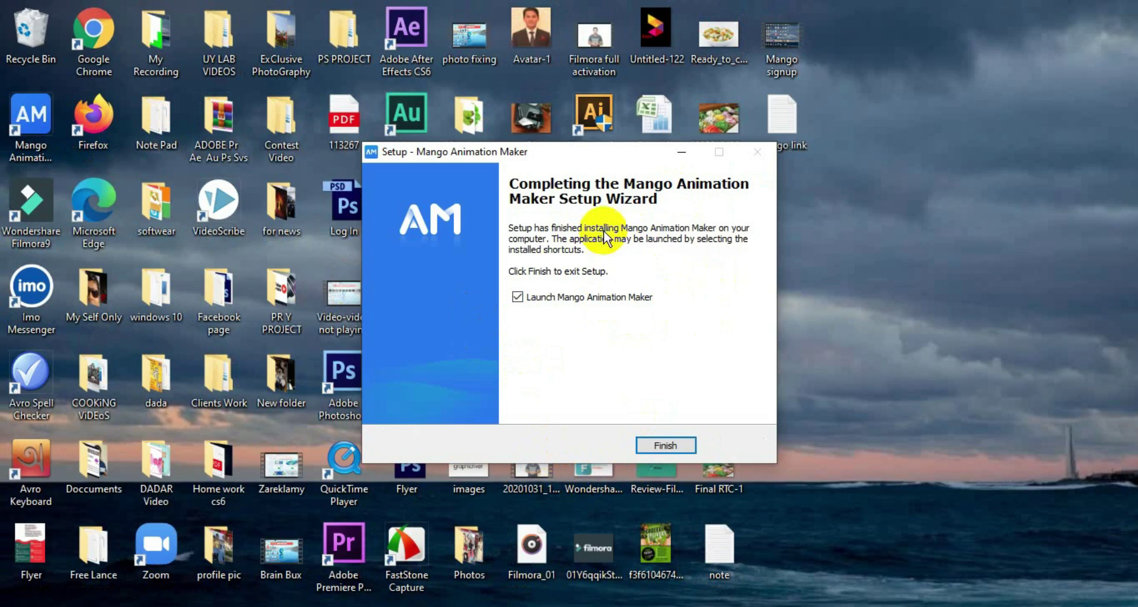
left_click(686, 450)
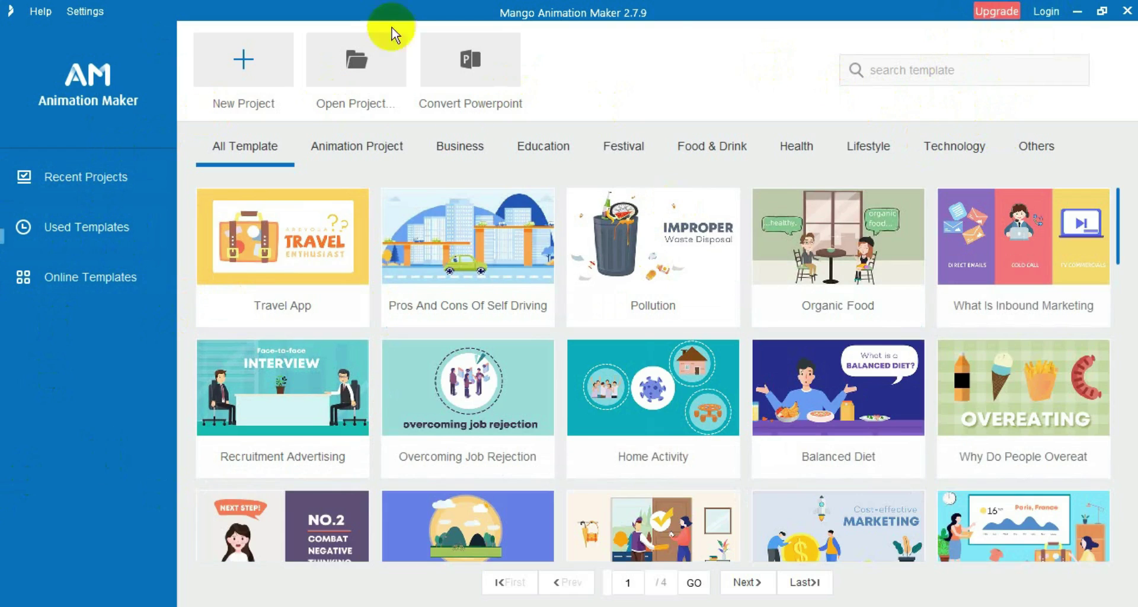
Step: Log in with the newly registered account's e-mail and password
left_click(1045, 13)
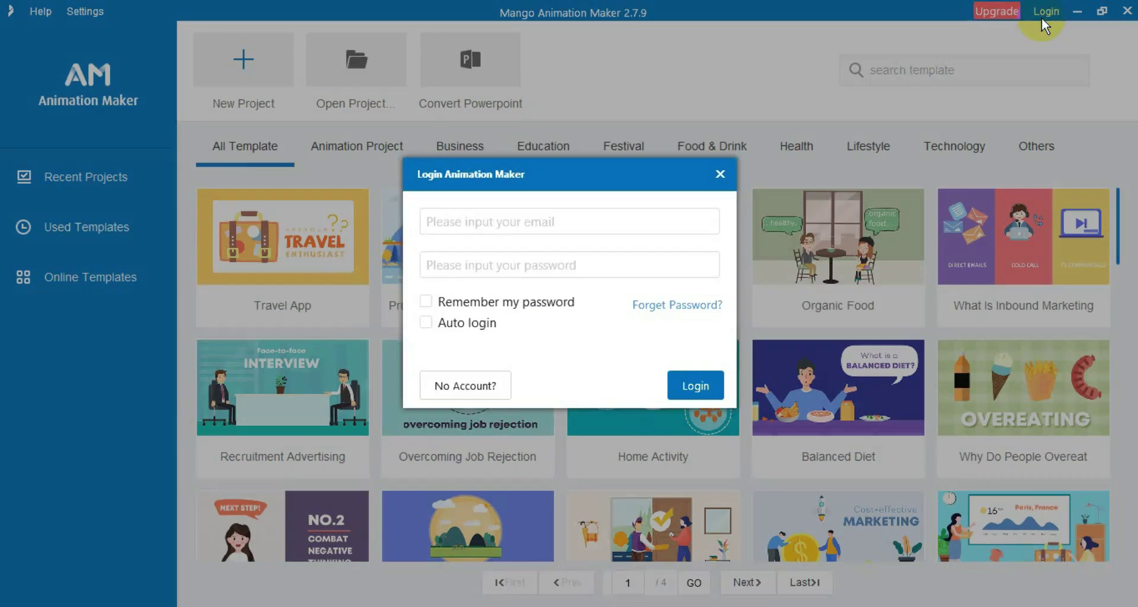
left_click(540, 236)
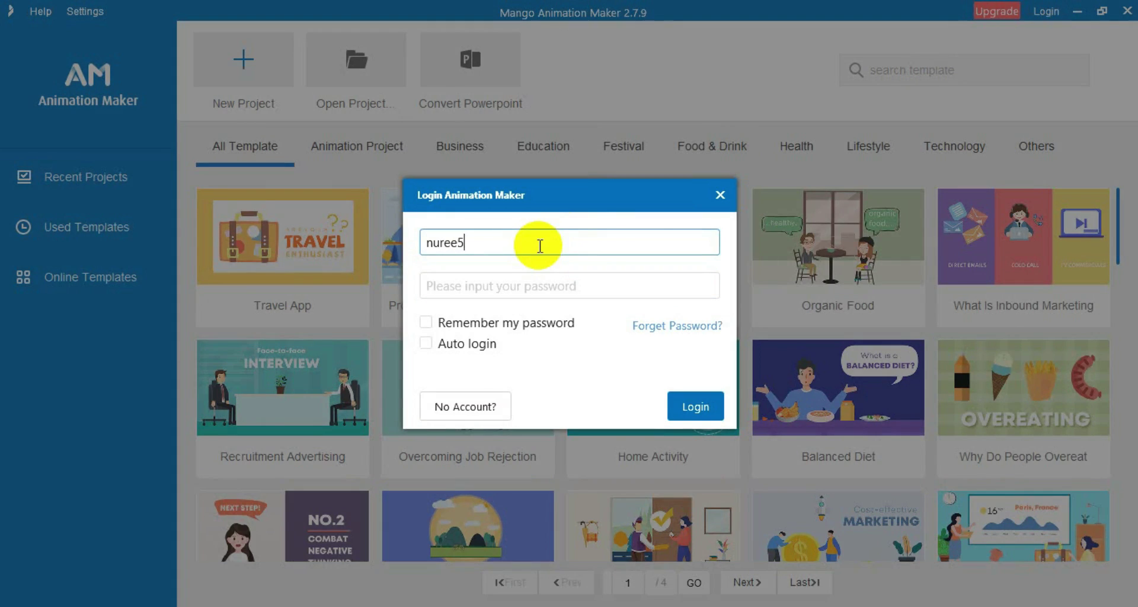
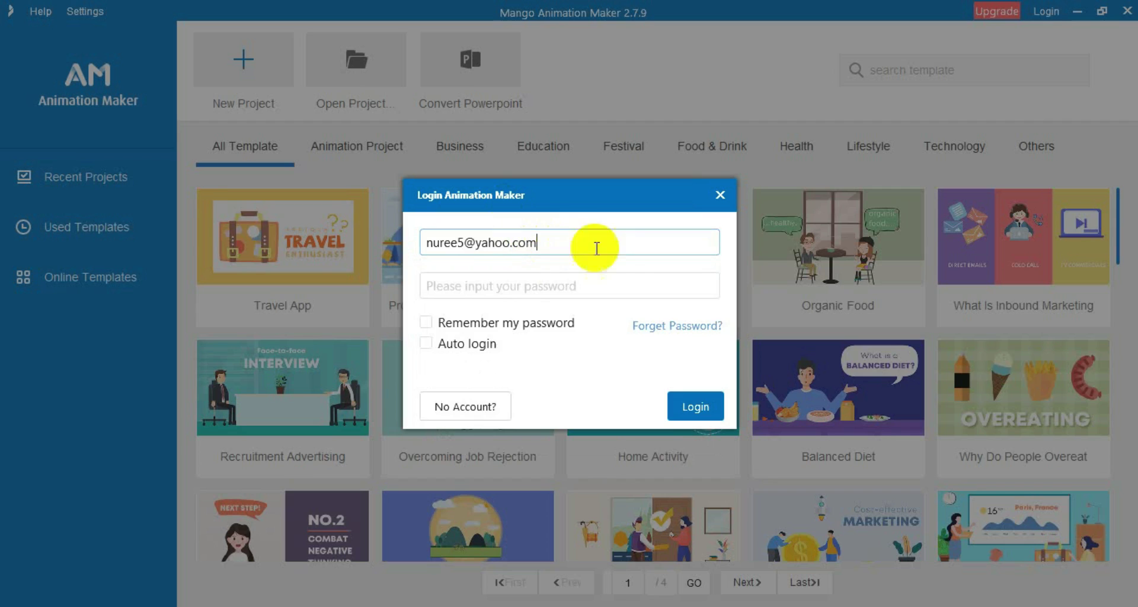
left_click(516, 285)
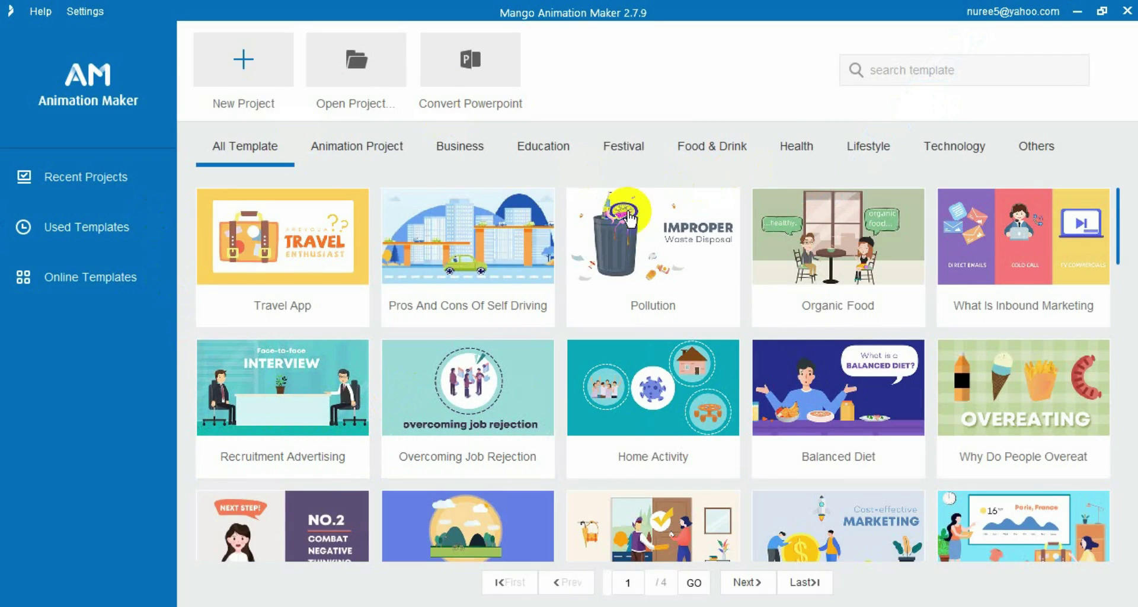
Step: Open the account panel to confirm the account shows Level: Enterprise
left_click(1038, 11)
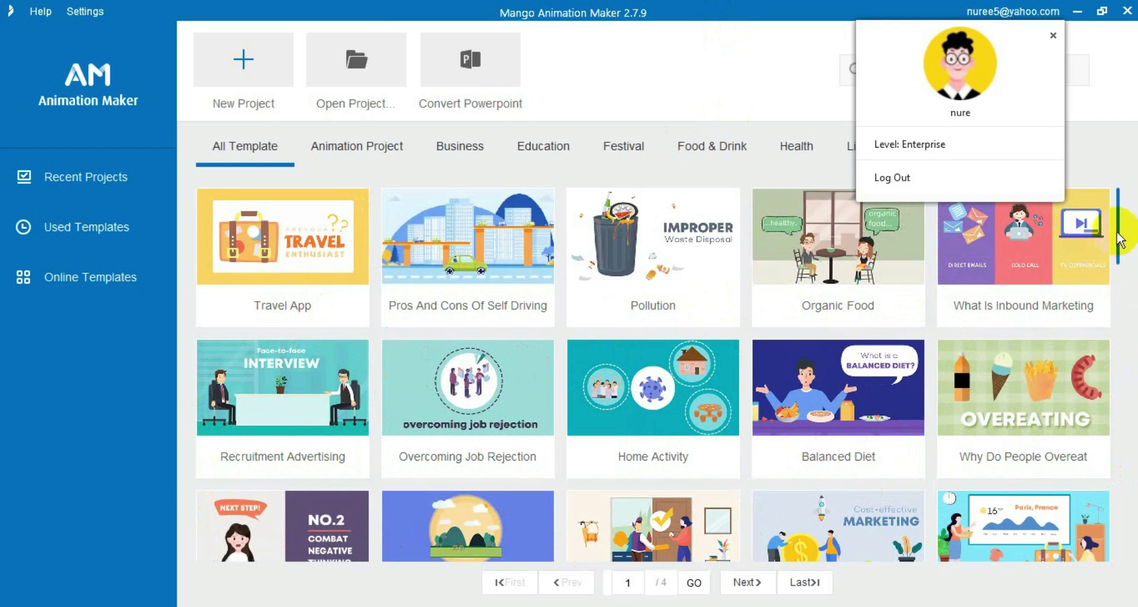
left_click_drag(1120, 240, 1112, 415)
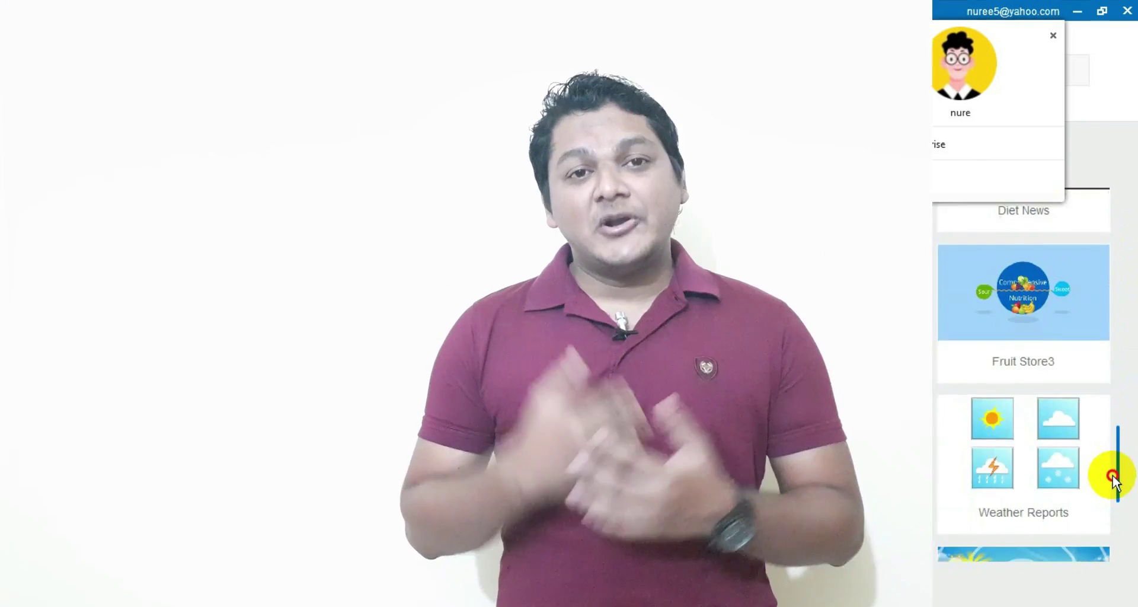